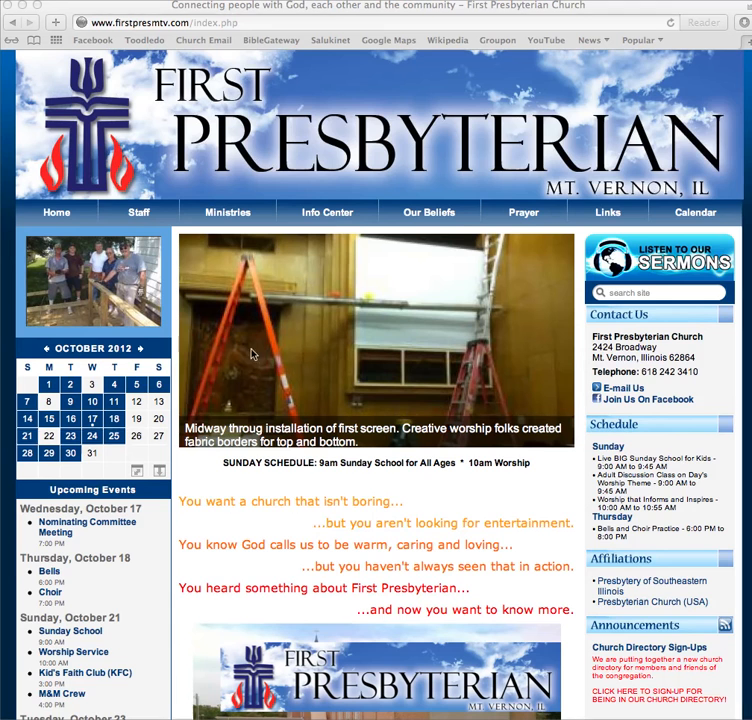
Go to the Site Administration login page from the church home page footer link.
scroll(235, 396, "down", 5)
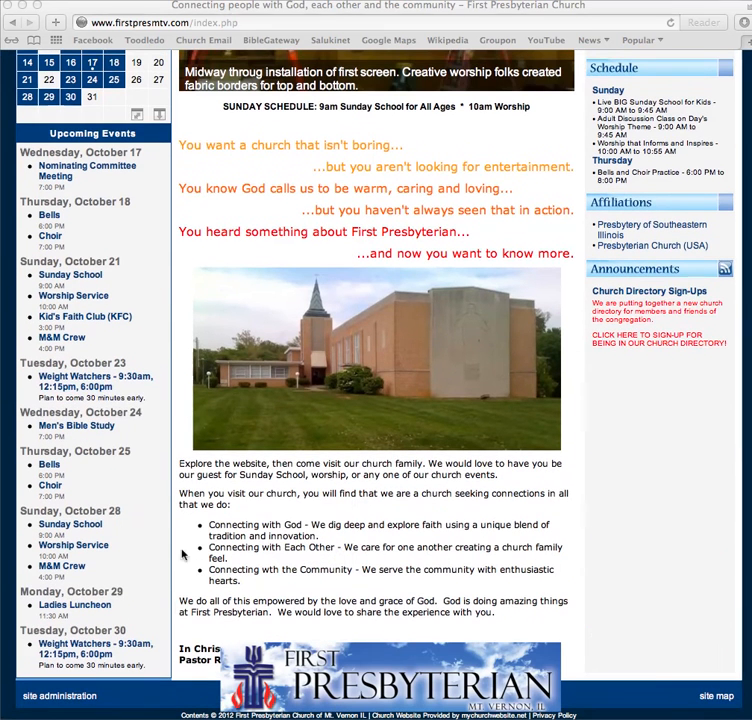
left_click(70, 699)
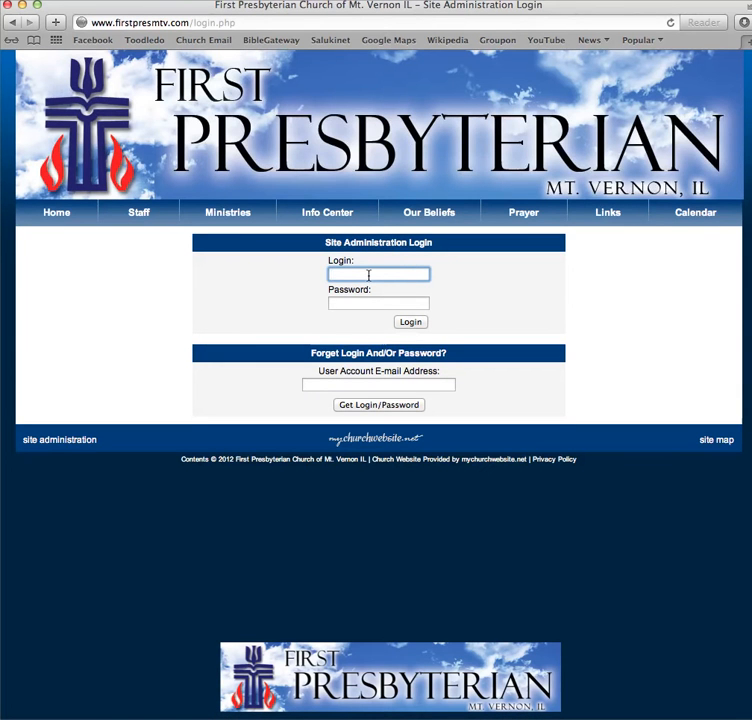
Log in to site administration with the administrator's username and password.
key("Tab")
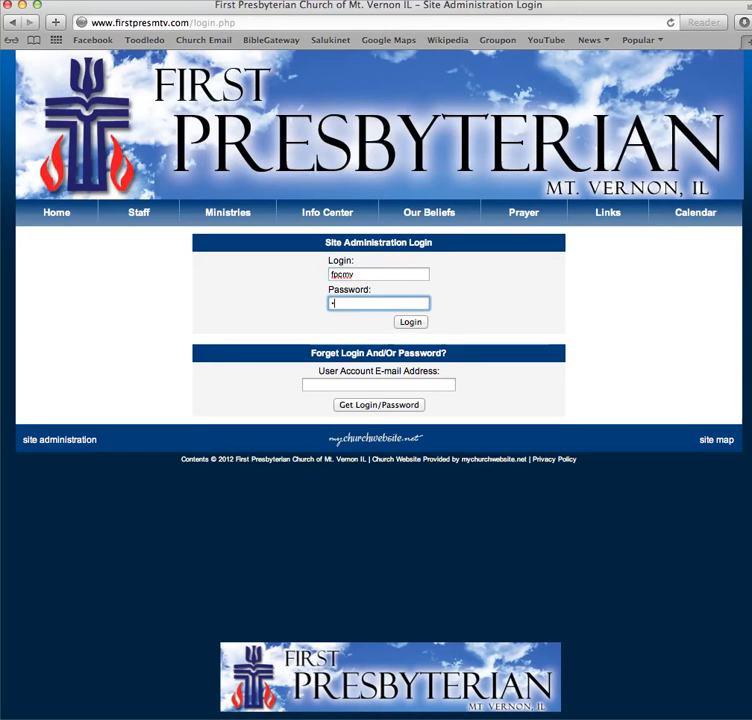
left_click(410, 322)
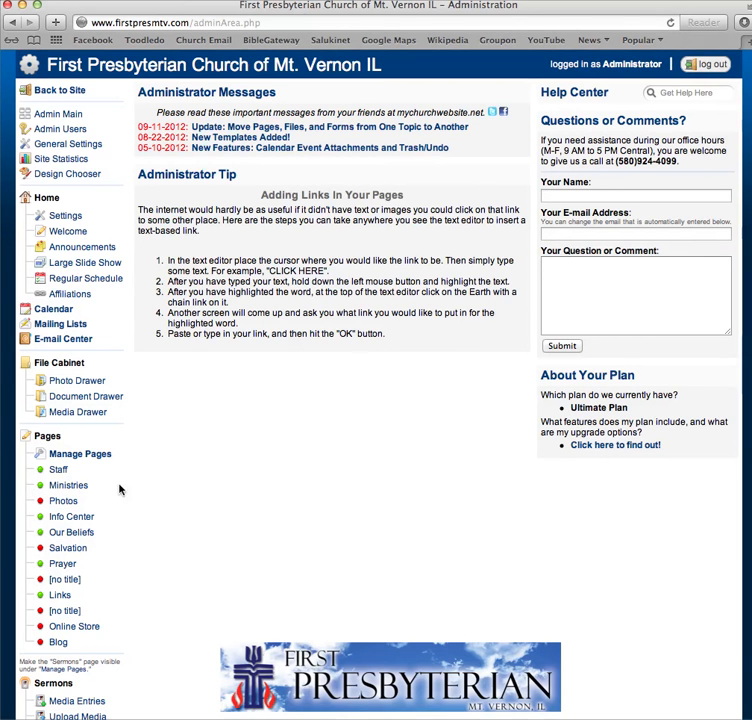
Open the Mass E-mail form under Member Area in the admin sidebar.
scroll(90, 538, "down", 5)
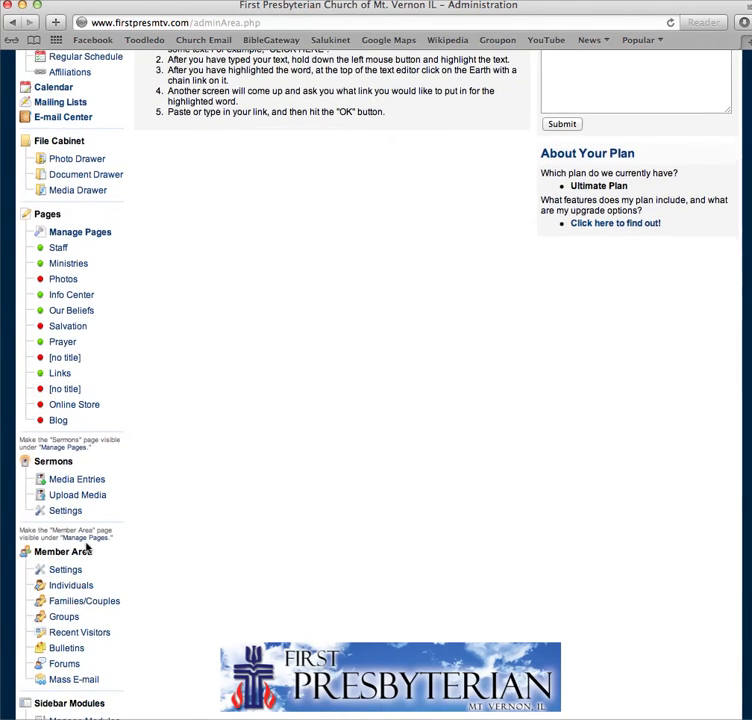
scroll(87, 548, "down", 2)
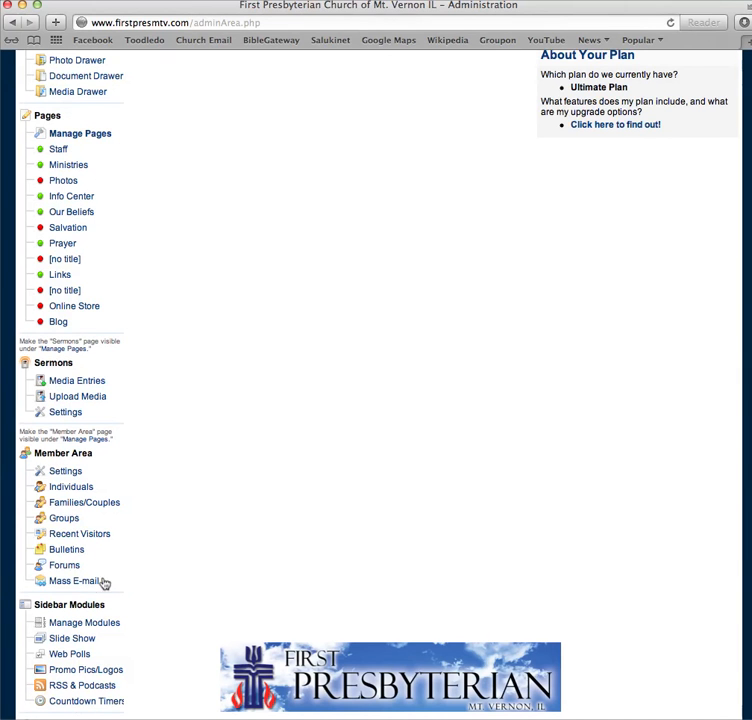
left_click(70, 585)
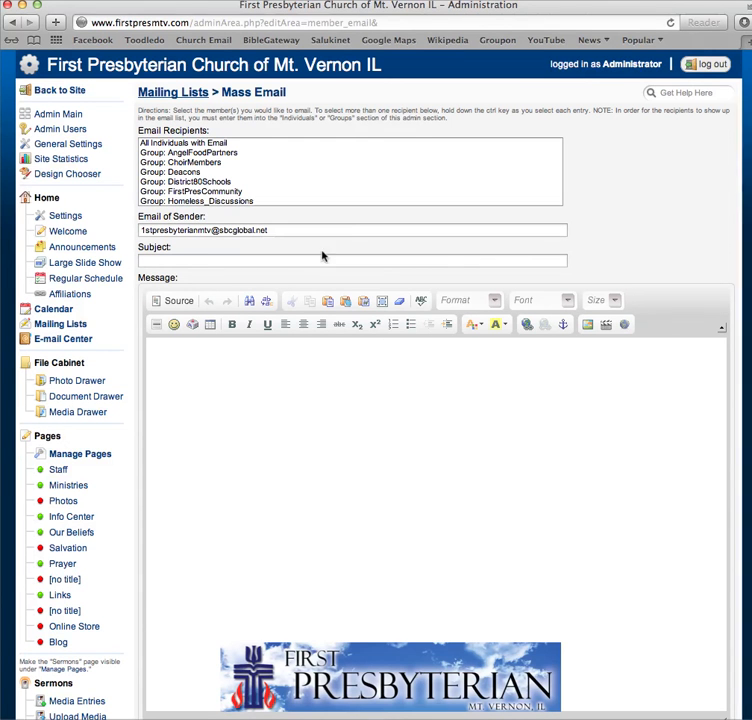
Address the mass email to group FirstPresCommunity with subject 'Midweek Email'.
left_click(189, 192)
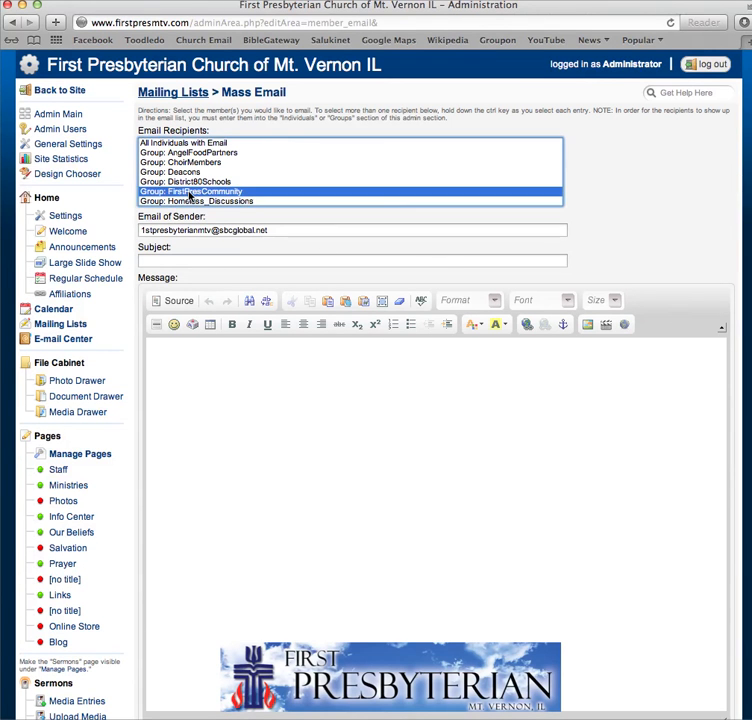
left_click(183, 259)
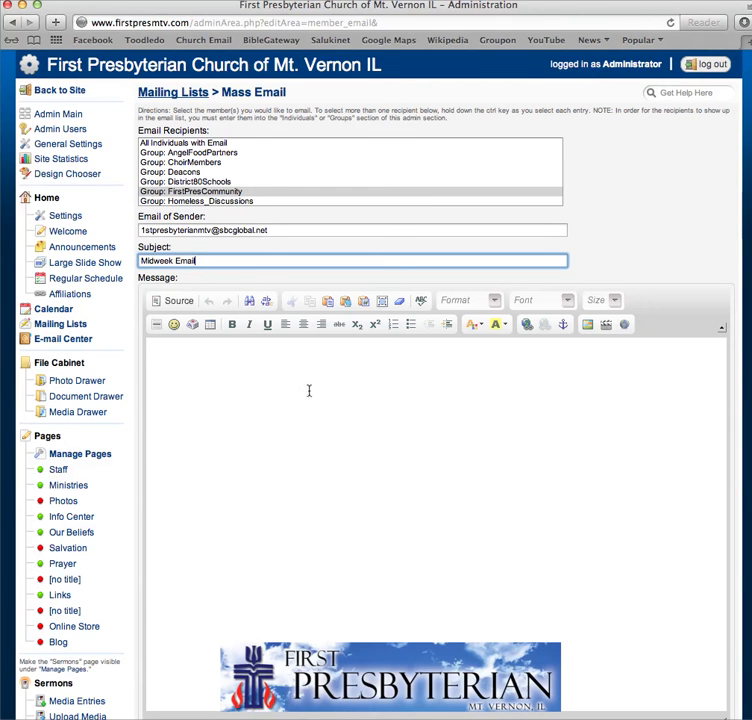
left_click(206, 366)
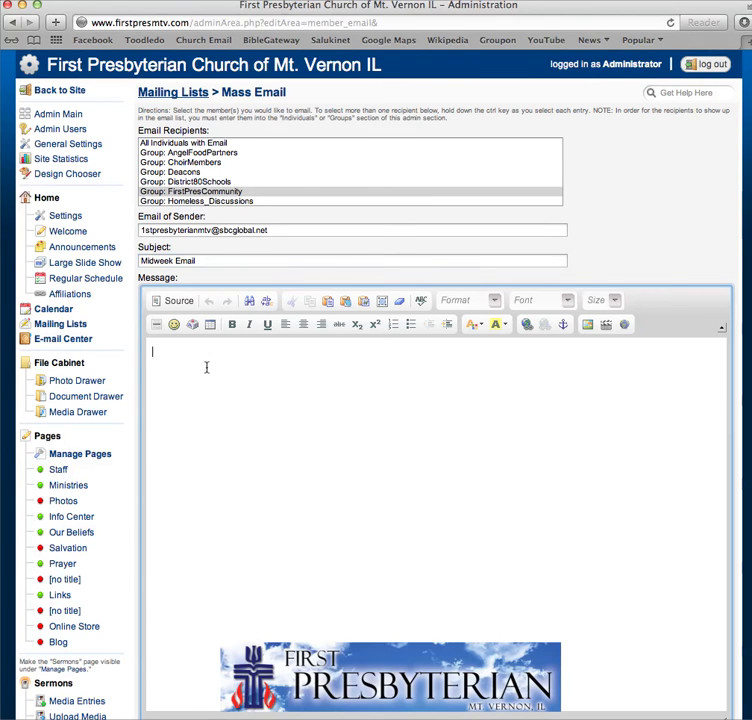
Insert the Midweek Update banner from the General image folder at the top of the message.
left_click(588, 328)
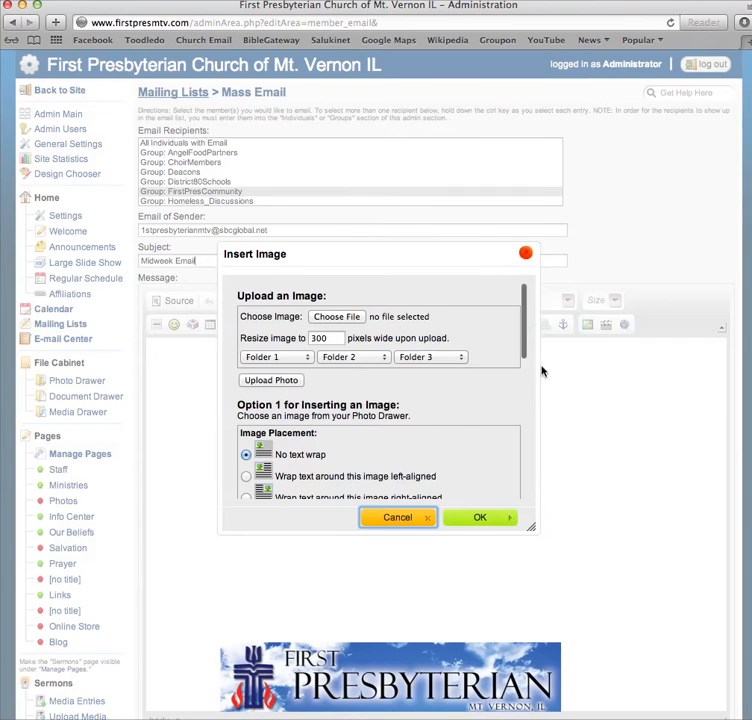
scroll(470, 432, "down", 5)
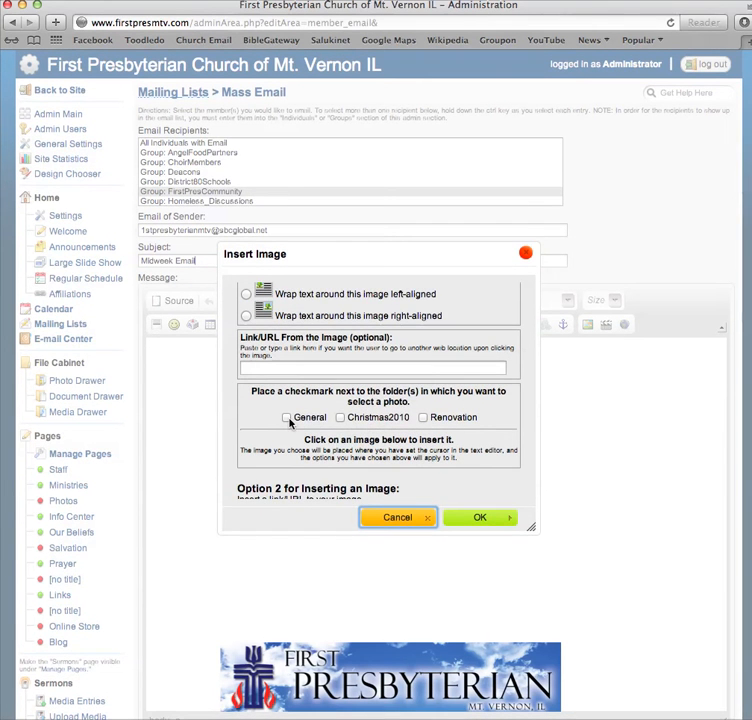
scroll(295, 412, "up", 3)
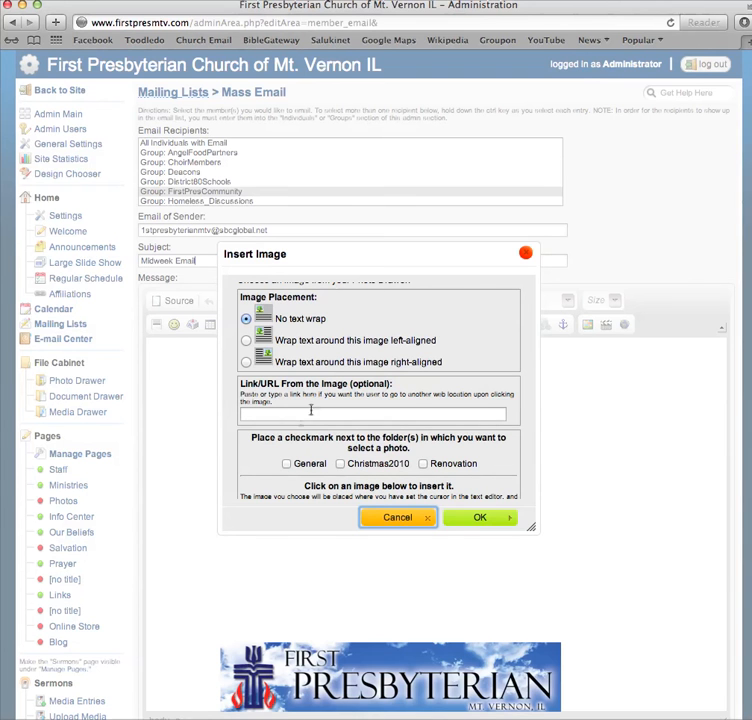
left_click(287, 464)
scroll(352, 474, "down", 4)
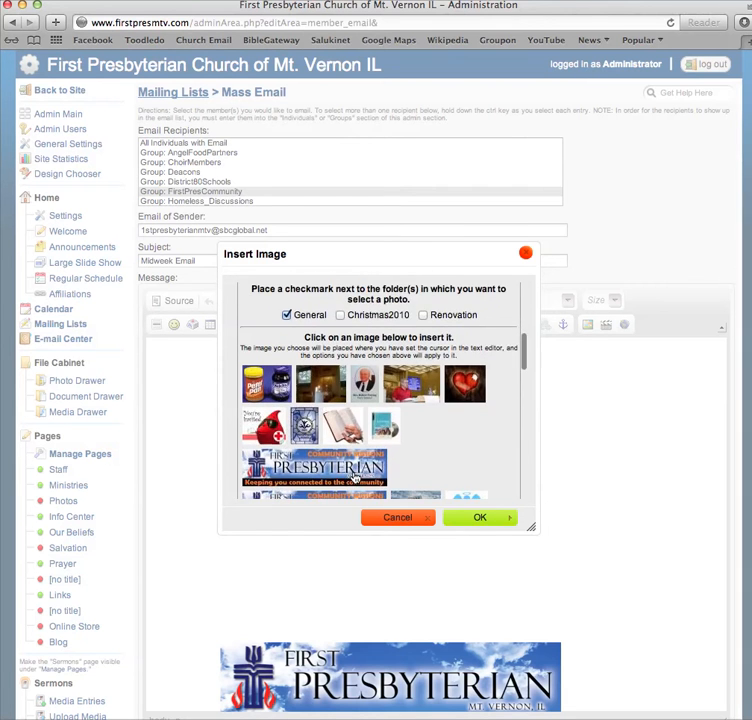
scroll(355, 478, "down", 3)
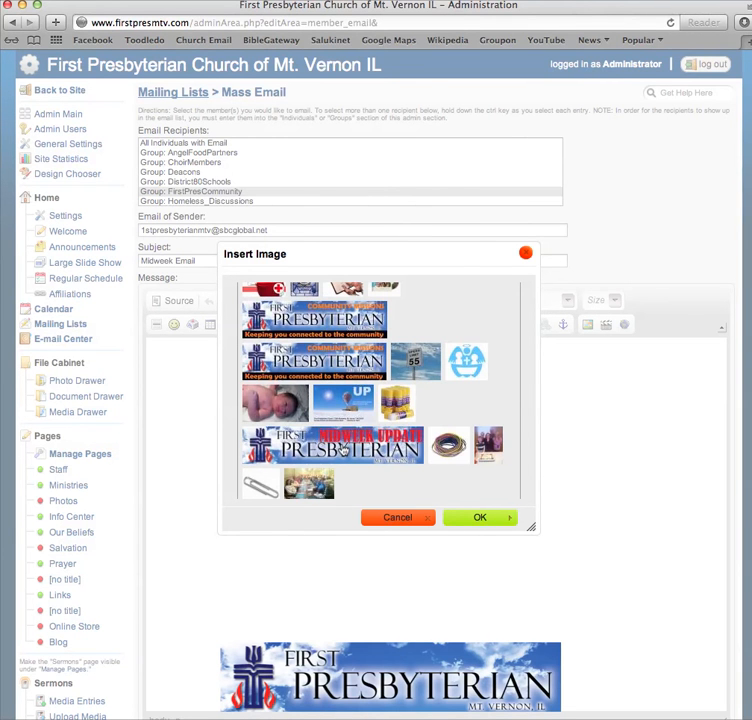
double_click(342, 450)
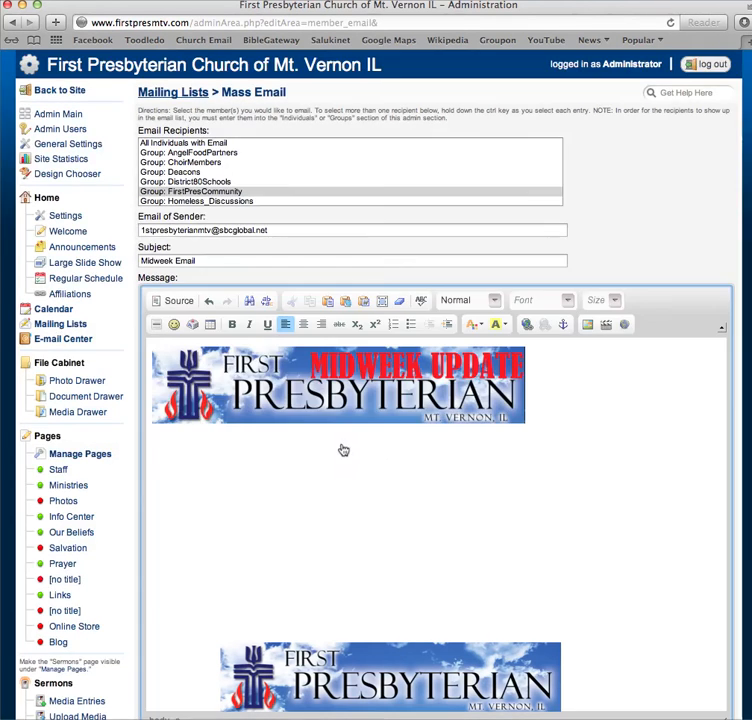
Below the banner, type 'Great Sunday Planned' and 'Mission Meal' headings, each followed by 'bla bla' placeholder text.
left_click(538, 412)
key("Down")
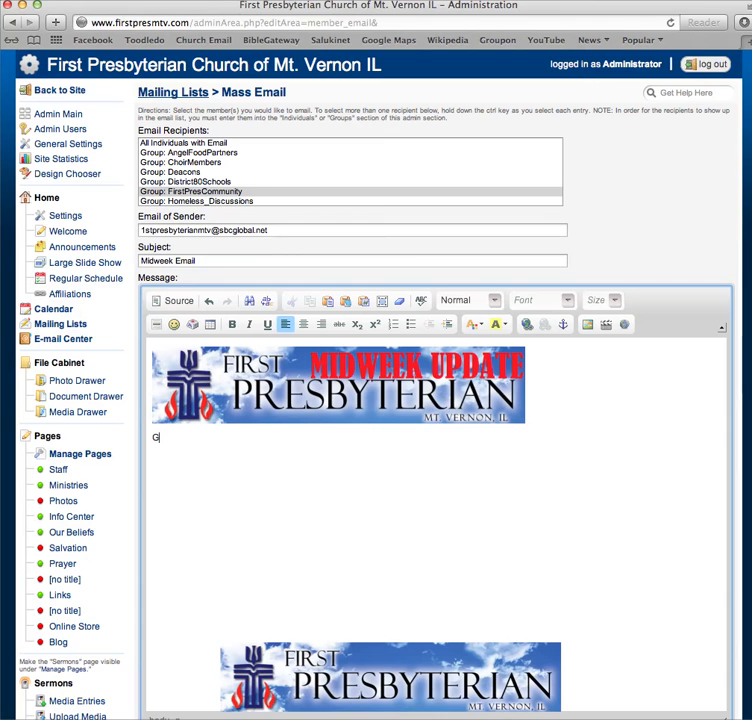
type("Great Sunday Planned")
key("Return")
type("bla bla")
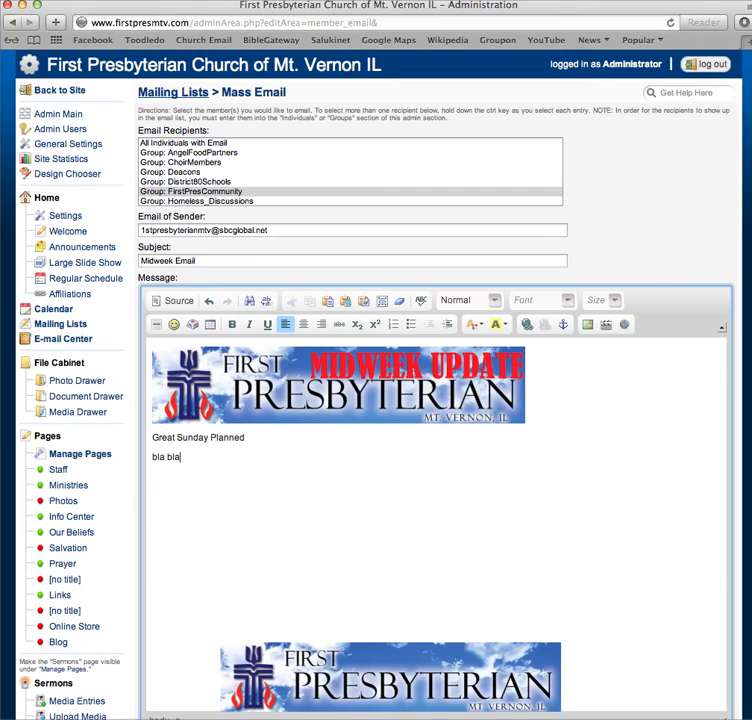
type(" bla b")
key("Return")
key("Return")
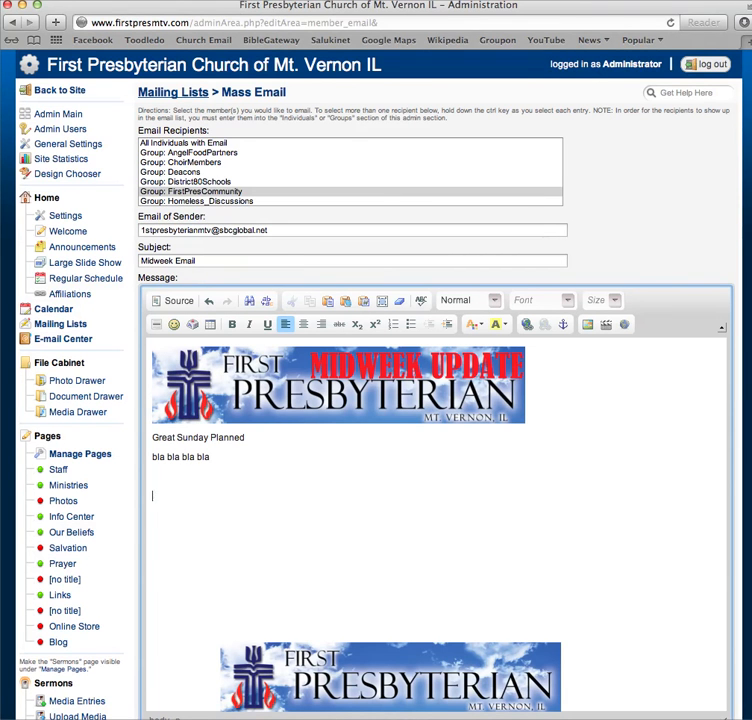
type("Mission Meal")
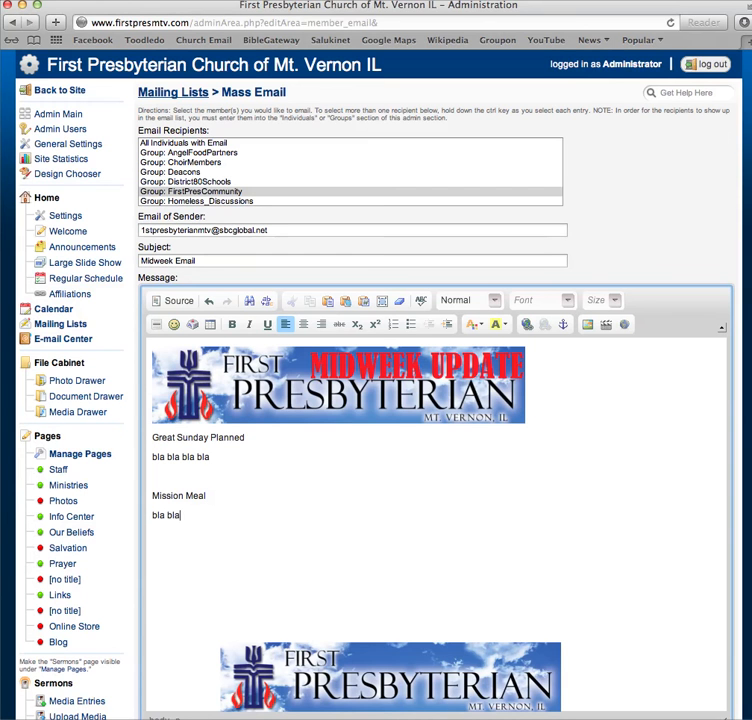
key("Return")
key("Return")
Make the Great Sunday Planned heading bold at font size 14.
left_click_drag(257, 438, 150, 437)
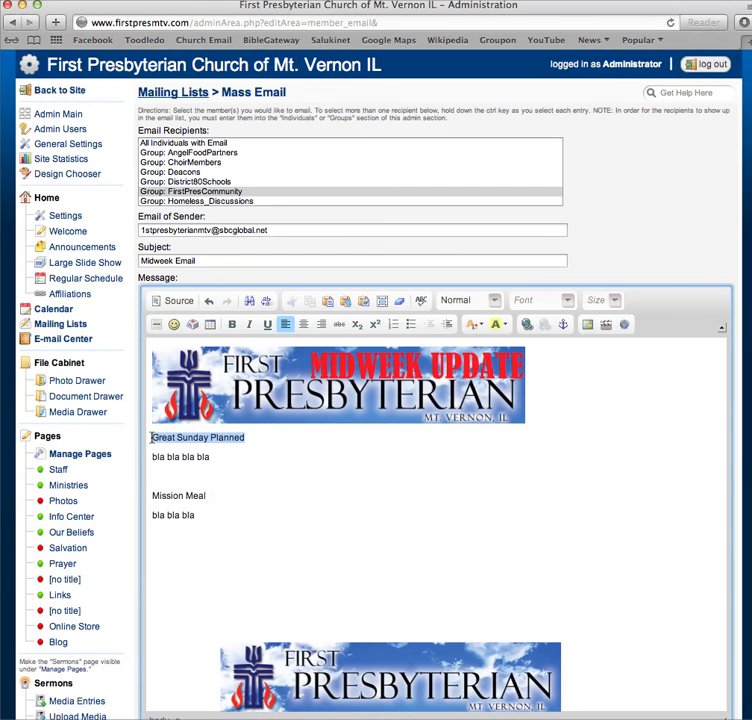
left_click(231, 325)
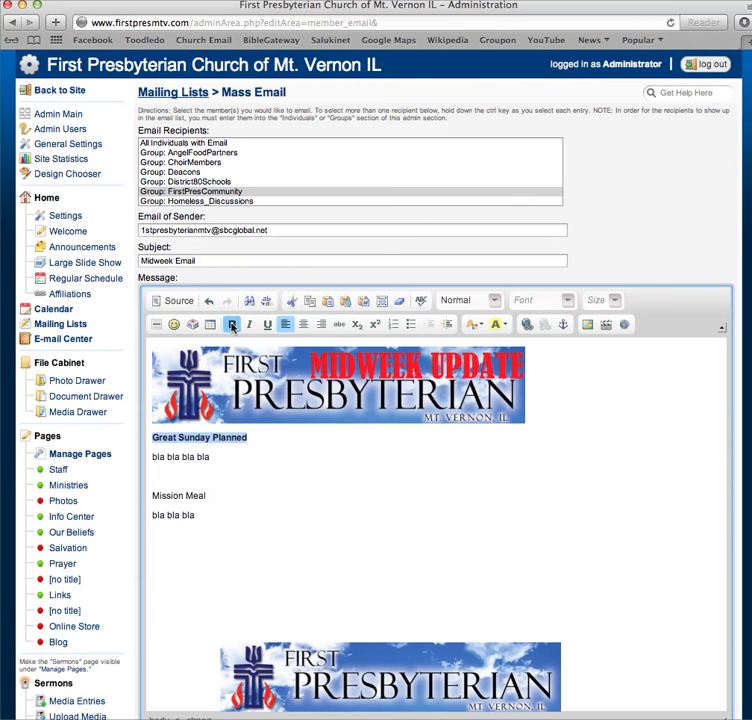
left_click(615, 302)
left_click(622, 413)
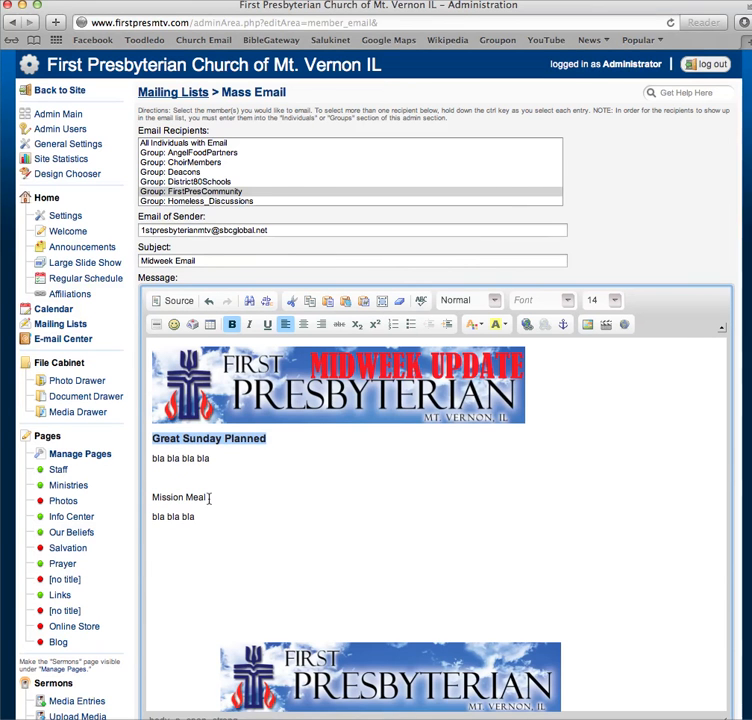
Make the Mission Meal heading bold, size 14 and red.
left_click_drag(206, 497, 152, 497)
left_click(232, 325)
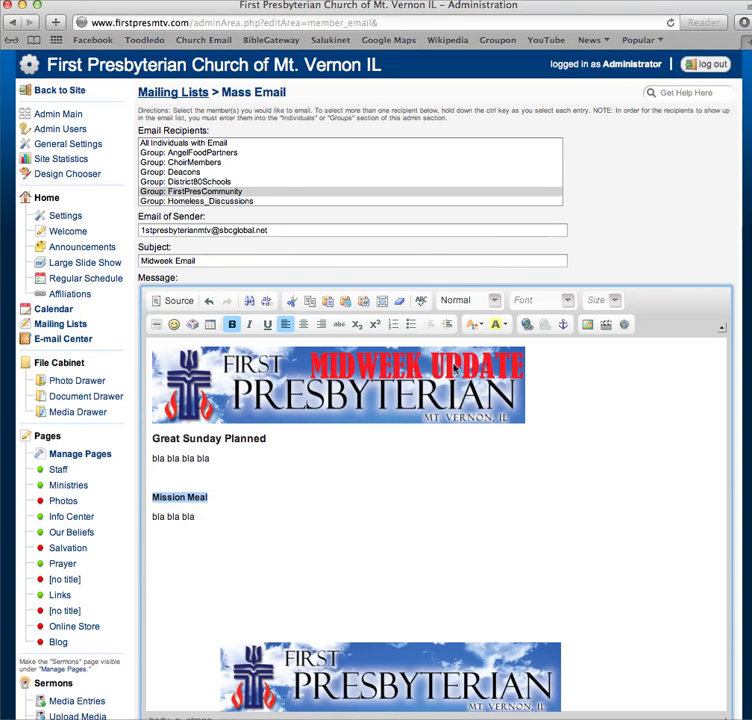
left_click(614, 302)
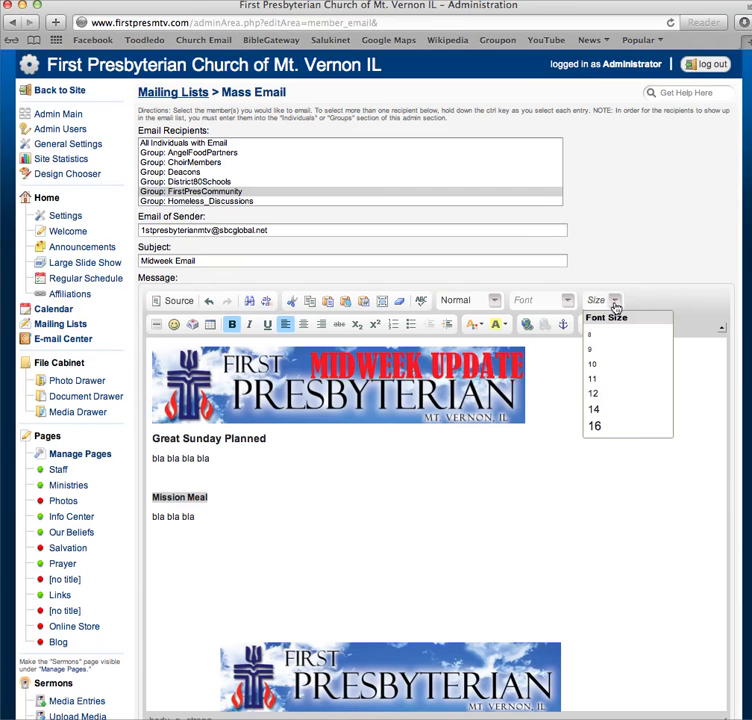
left_click(633, 411)
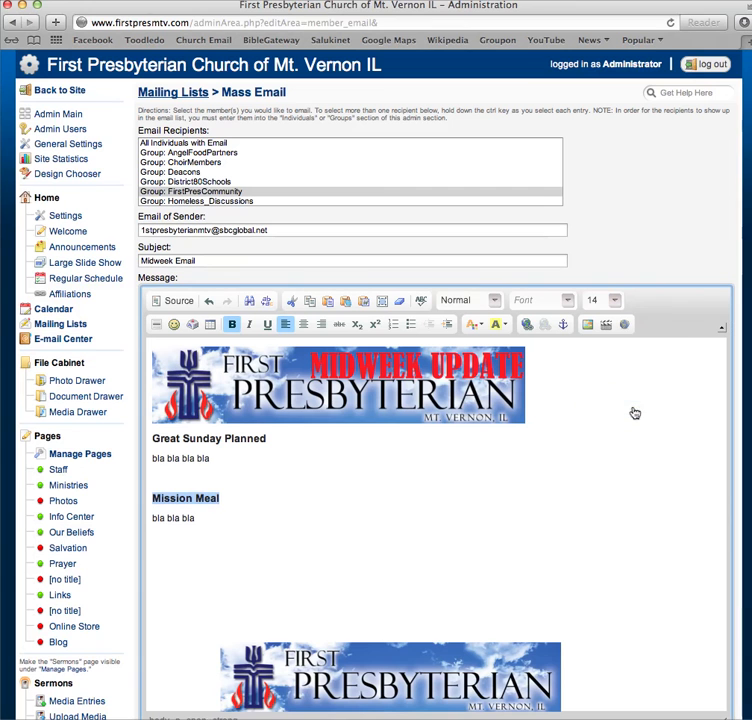
left_click(478, 328)
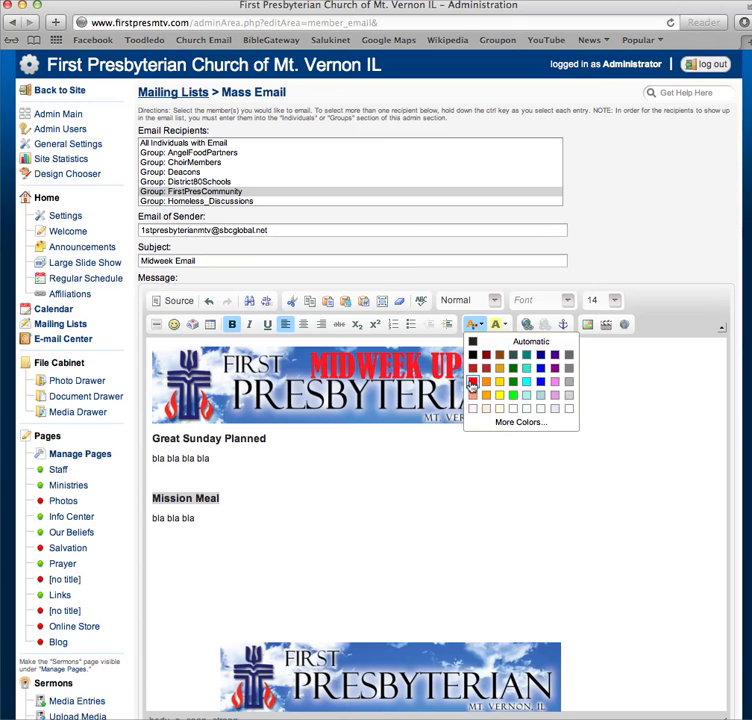
left_click(471, 382)
left_click(235, 527)
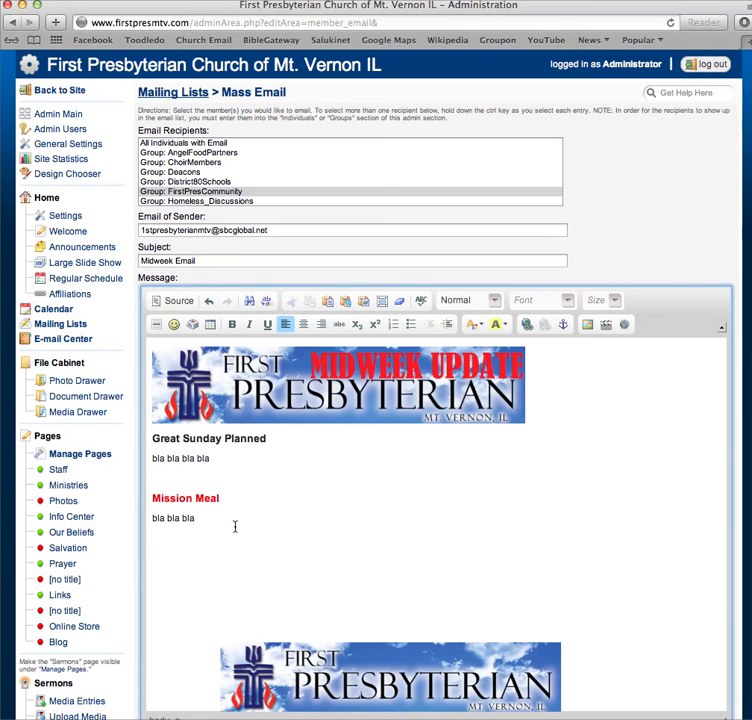
left_click(153, 500)
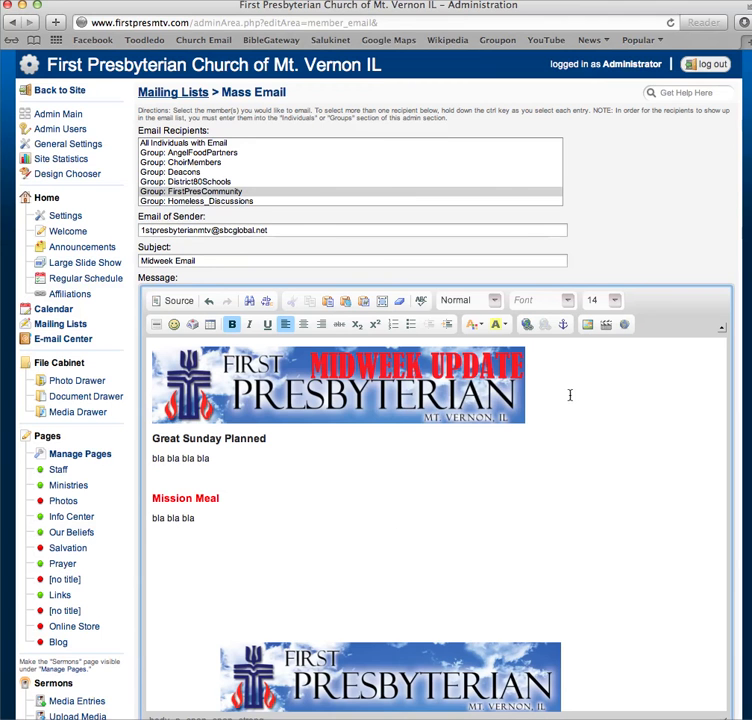
Insert the Peter Pan peanut butter and jelly photo from General, left-aligned with text wrapping.
left_click(588, 325)
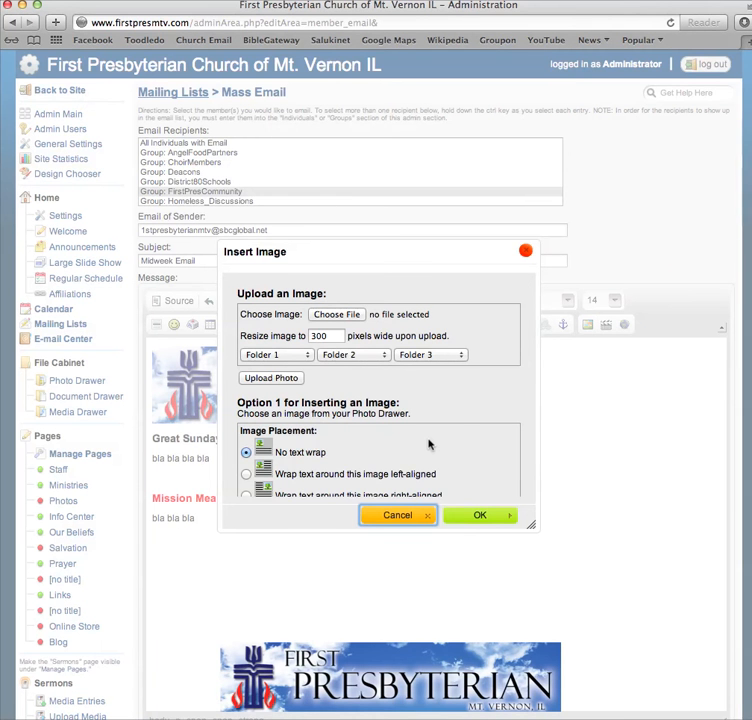
scroll(430, 445, "down", 5)
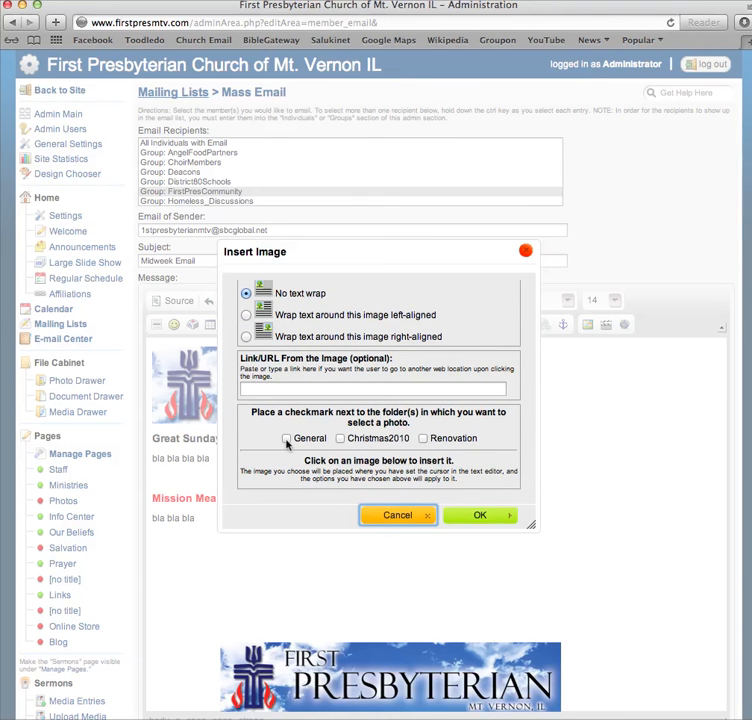
left_click(286, 439)
scroll(357, 460, "down", 5)
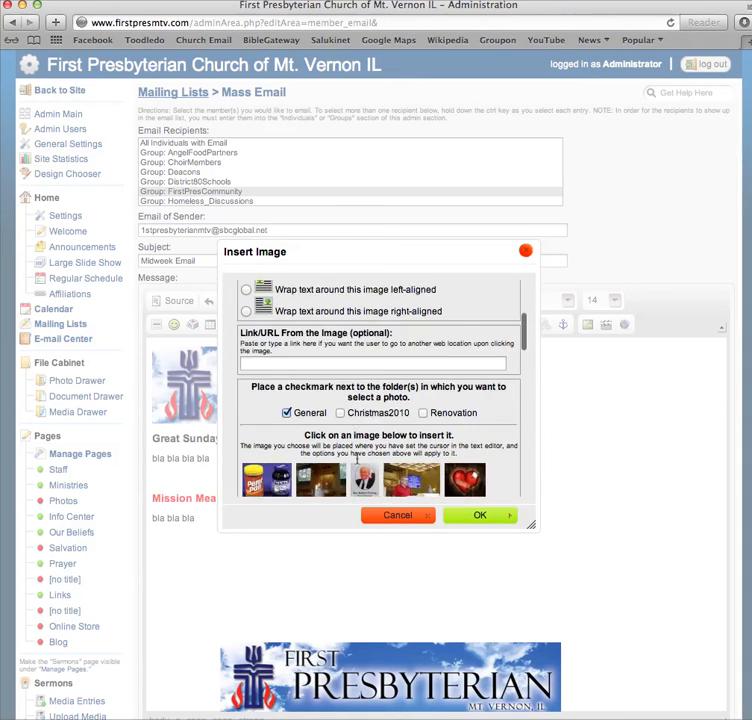
scroll(357, 463, "down", 3)
scroll(357, 463, "up", 6)
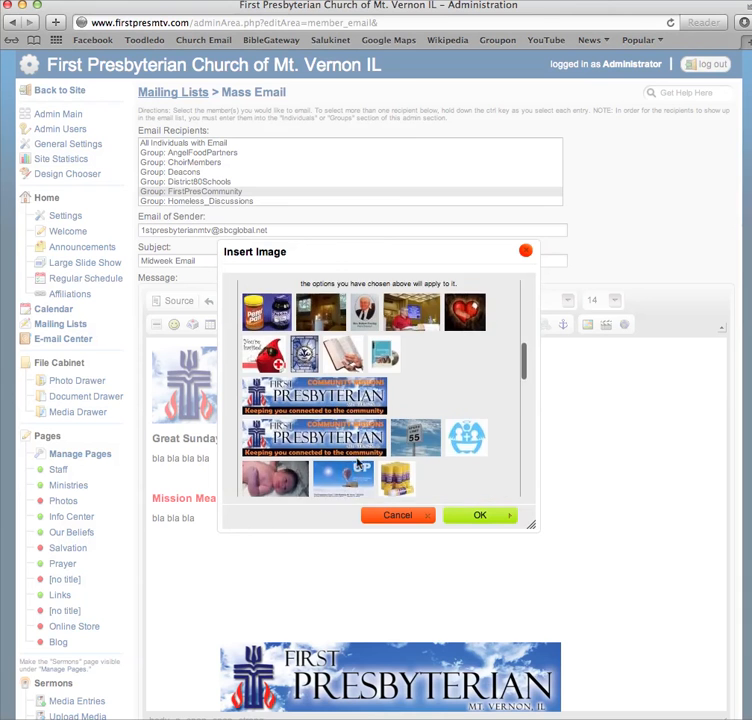
scroll(357, 463, "up", 1)
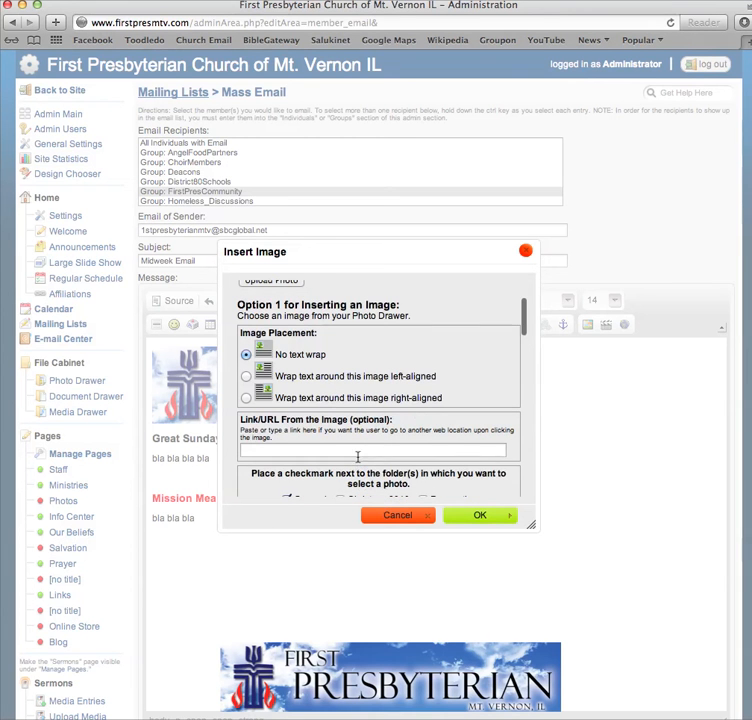
left_click(247, 377)
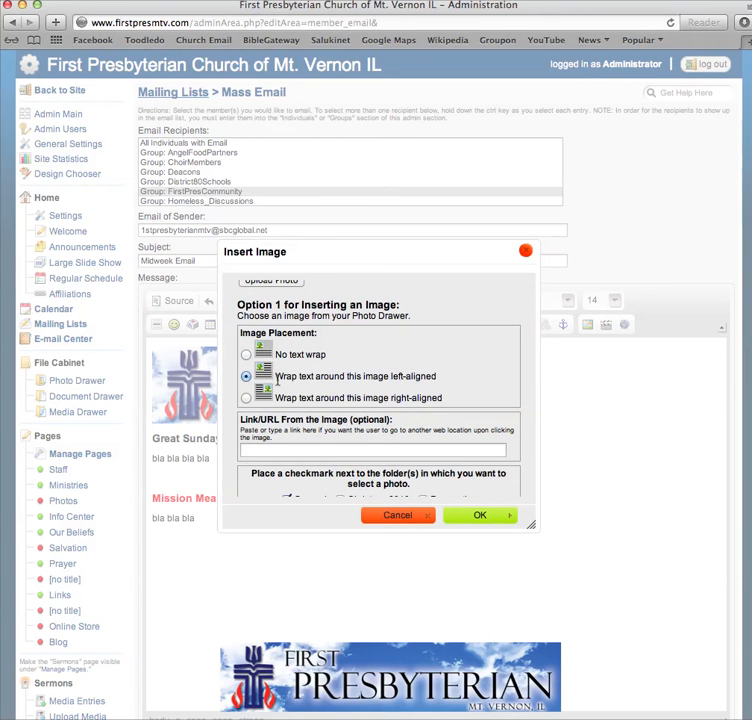
scroll(332, 430, "down", 5)
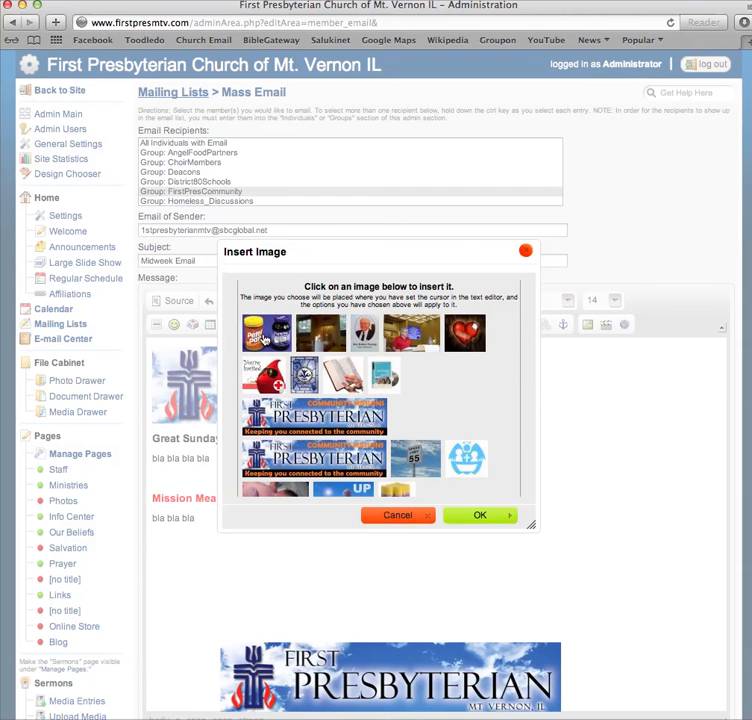
left_click(266, 339)
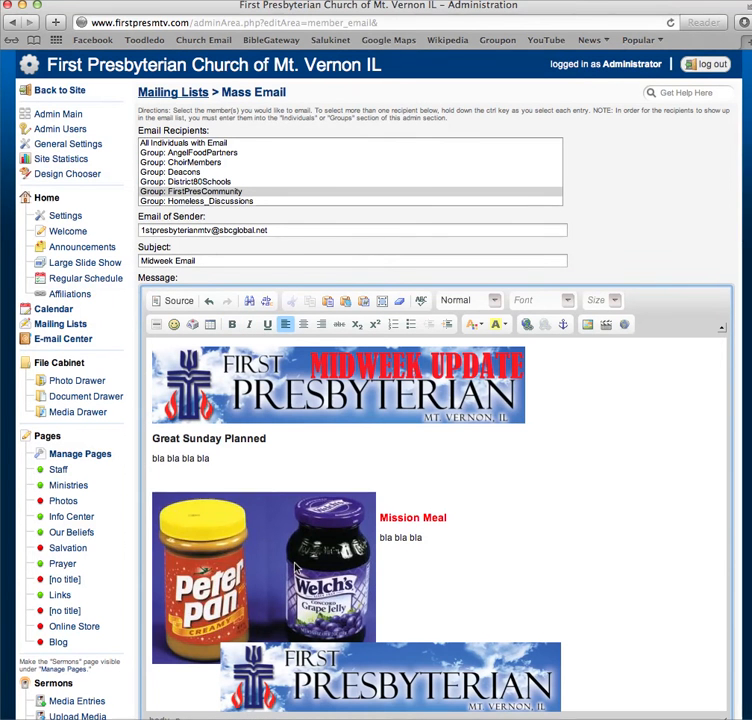
Resize the peanut butter photo to 150 px wide (150 × 115) in Image Properties.
left_click(296, 566)
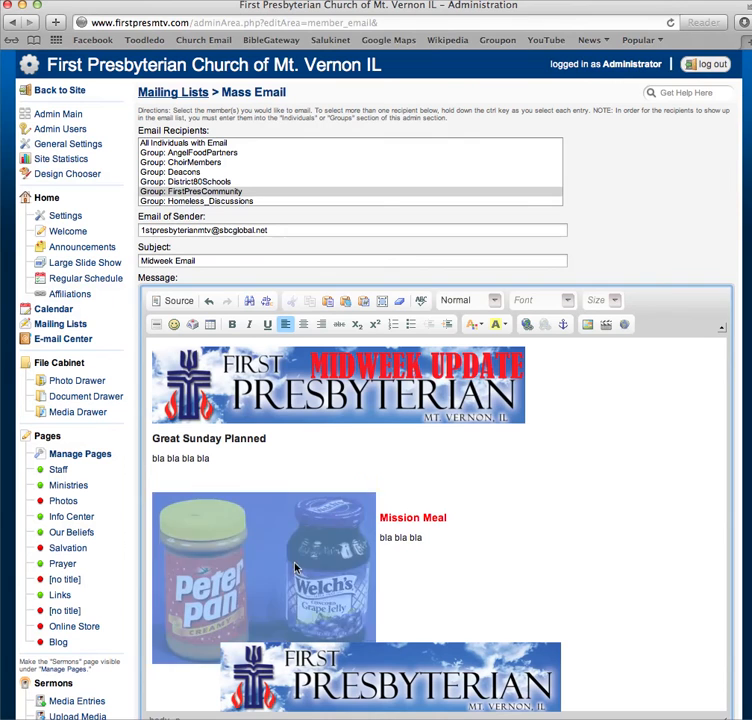
right_click(296, 566)
left_click(338, 629)
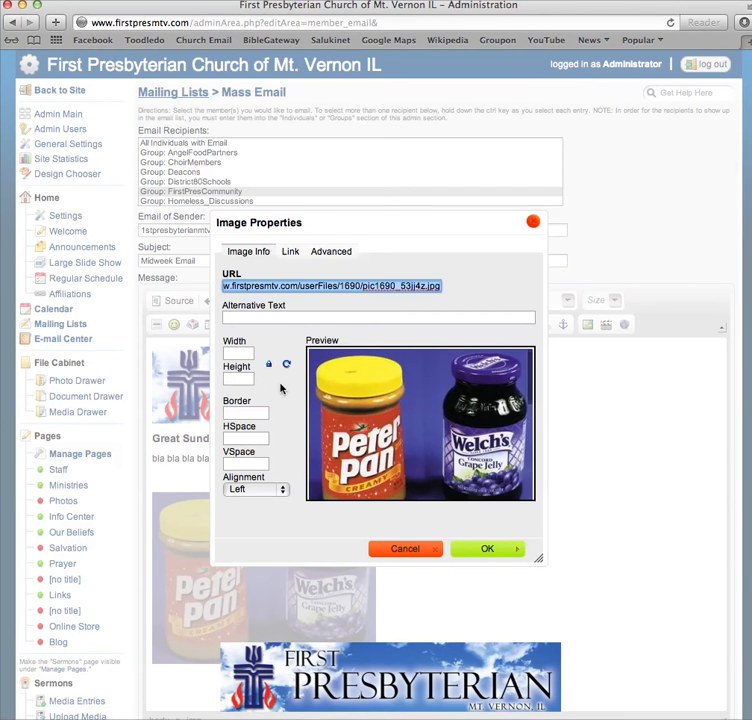
left_click(238, 352)
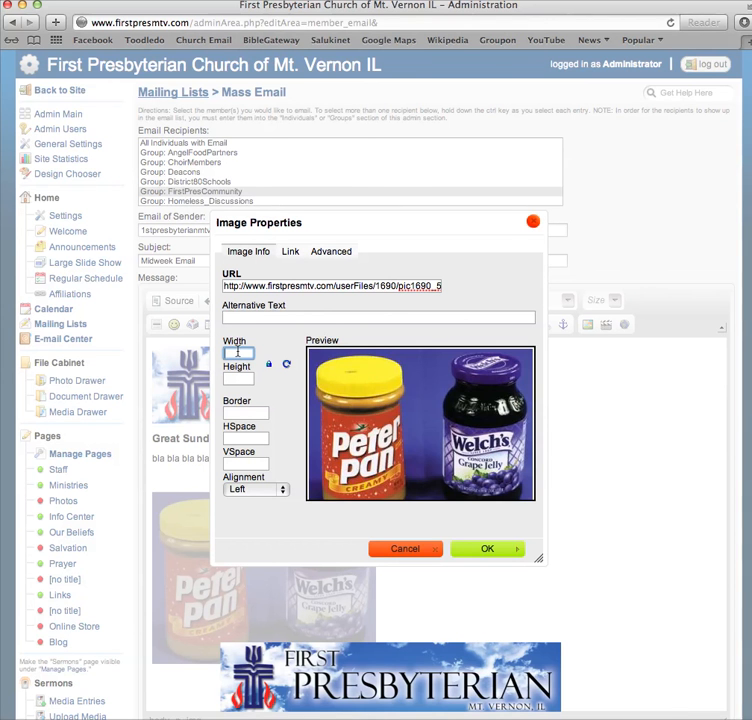
type("150")
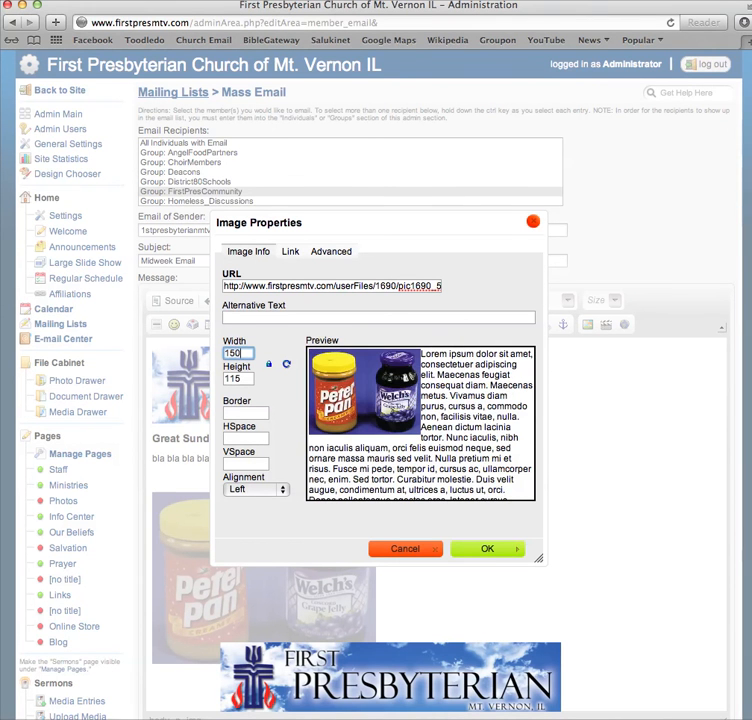
left_click(490, 552)
left_click(289, 554)
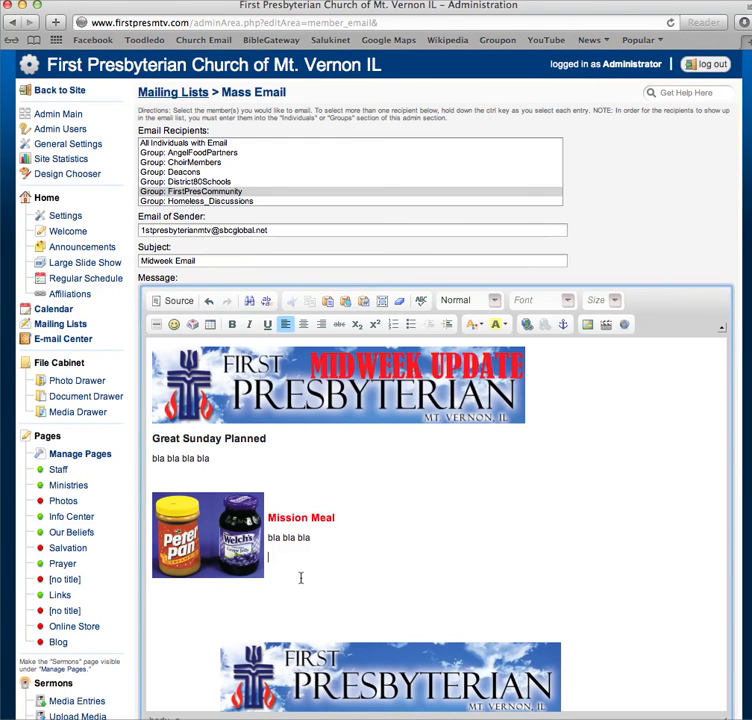
On a new line below the photo, browse the computer for an image to upload.
key("Return")
key("Return")
left_click(588, 326)
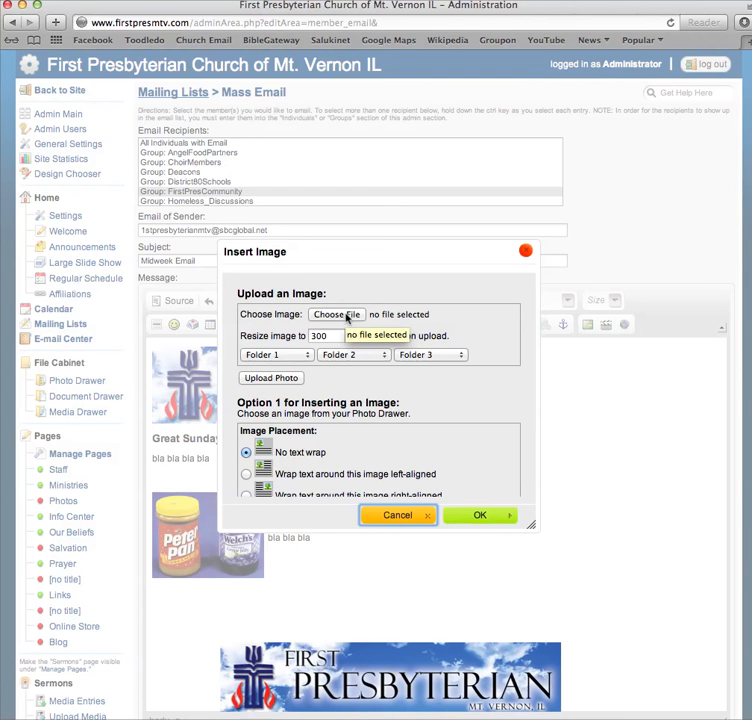
left_click(347, 316)
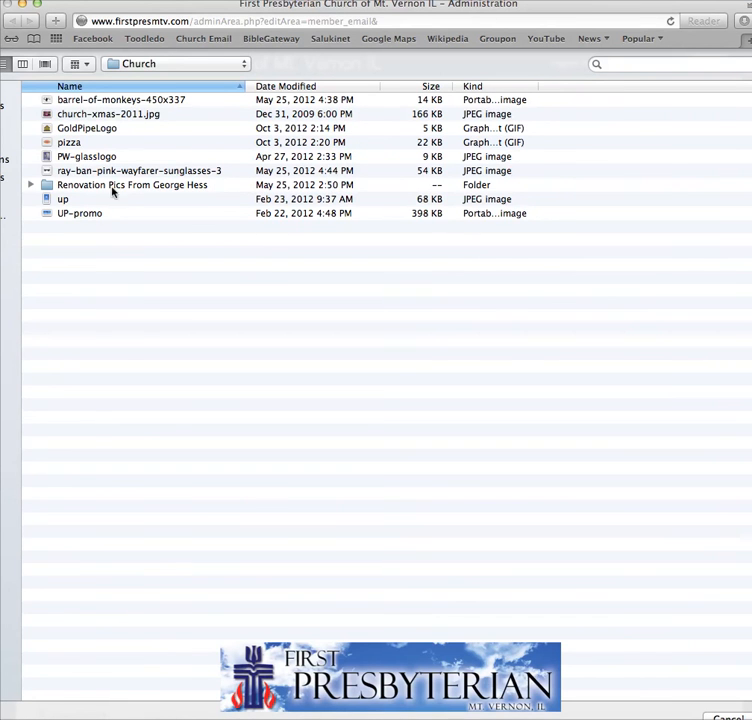
Choose the pizza file from the Church folder as the upload image.
left_click(70, 147)
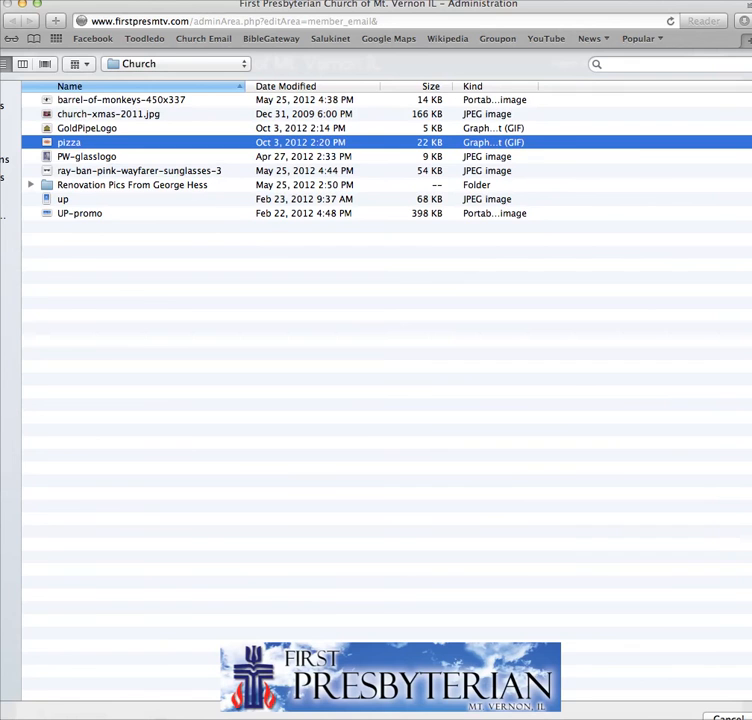
key("Return")
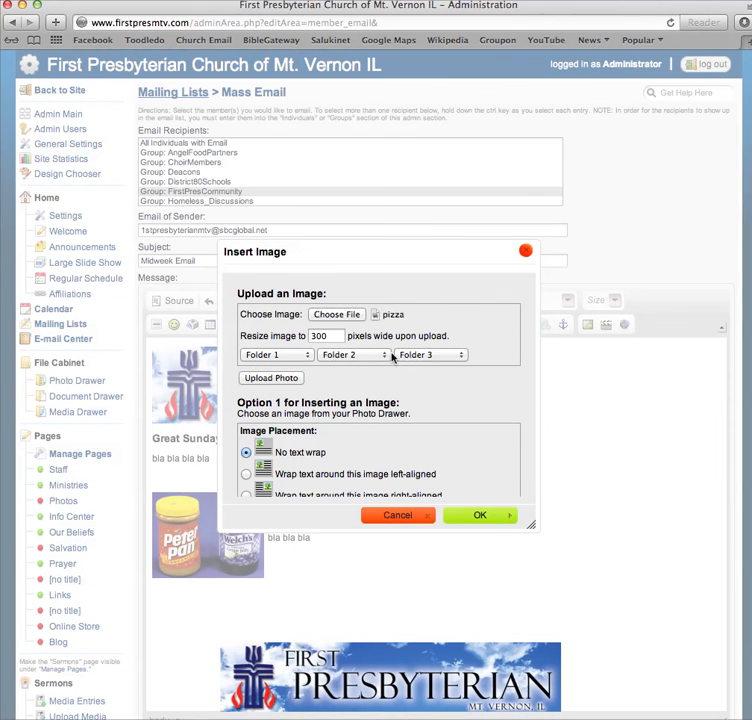
Upload pizza.gif to the photo drawer and insert it below the Mission Meal section.
left_click(278, 382)
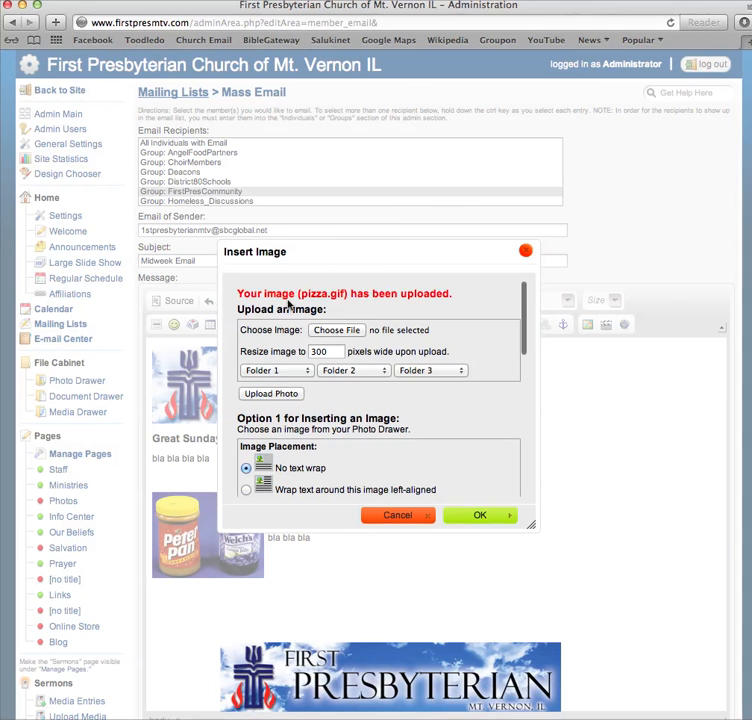
scroll(484, 414, "down", 3)
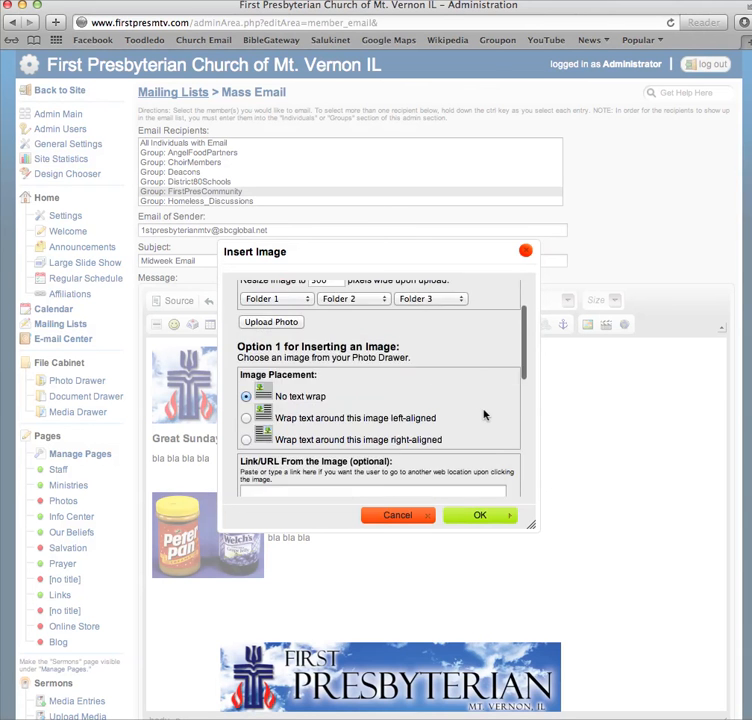
scroll(484, 414, "down", 5)
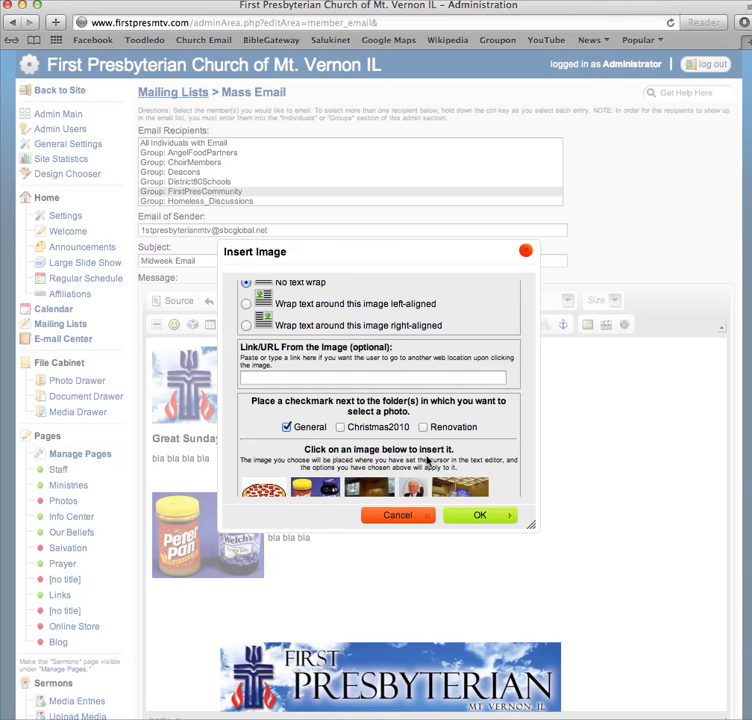
scroll(427, 461, "down", 4)
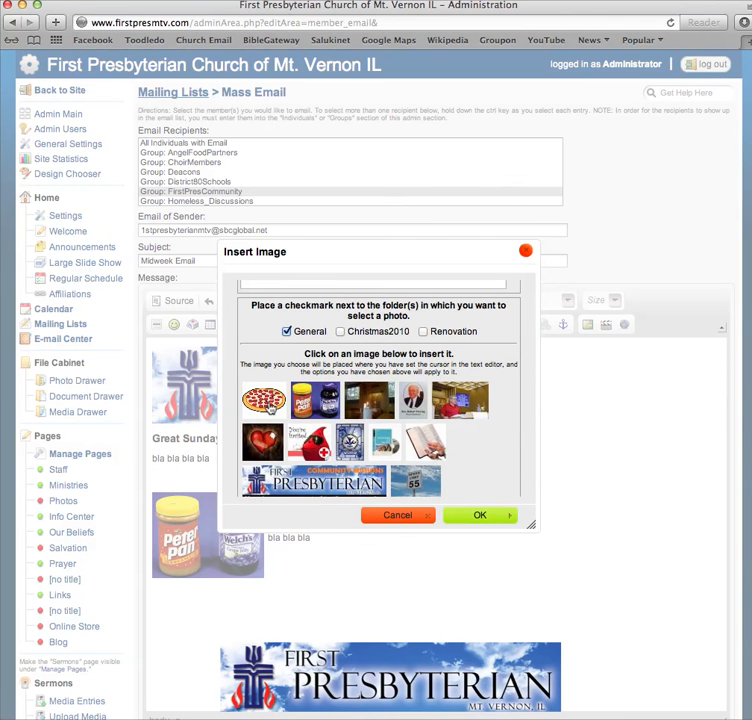
left_click(265, 401)
scroll(430, 576, "down", 5)
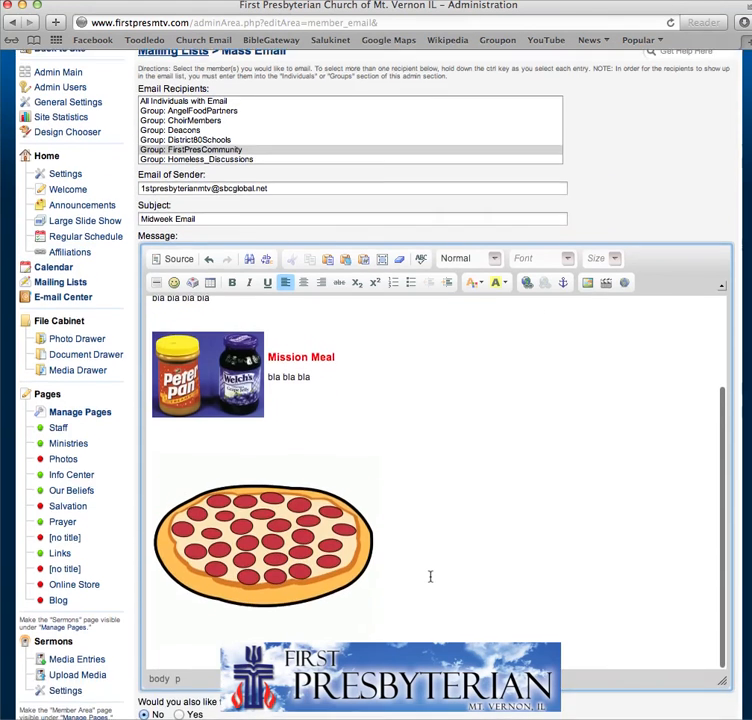
scroll(430, 576, "down", 2)
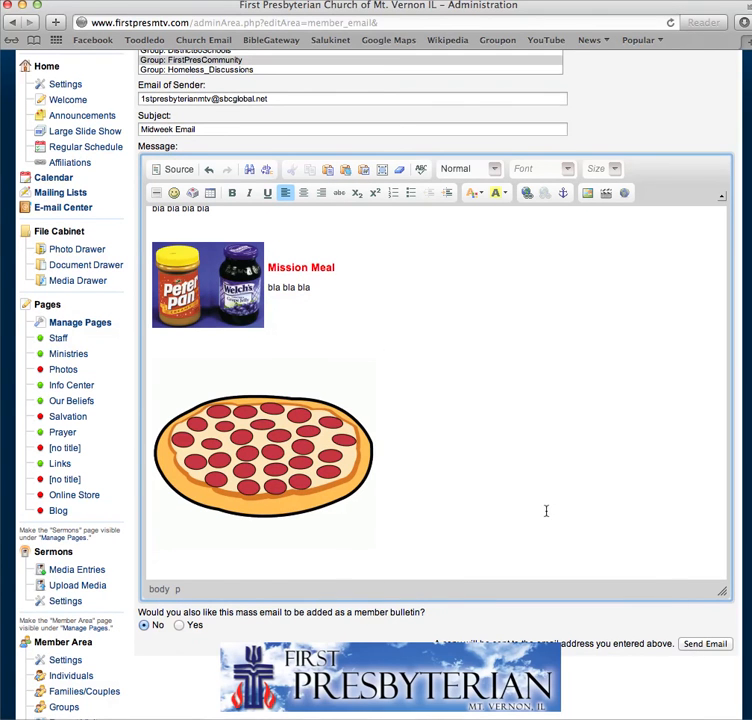
scroll(478, 455, "up", 5)
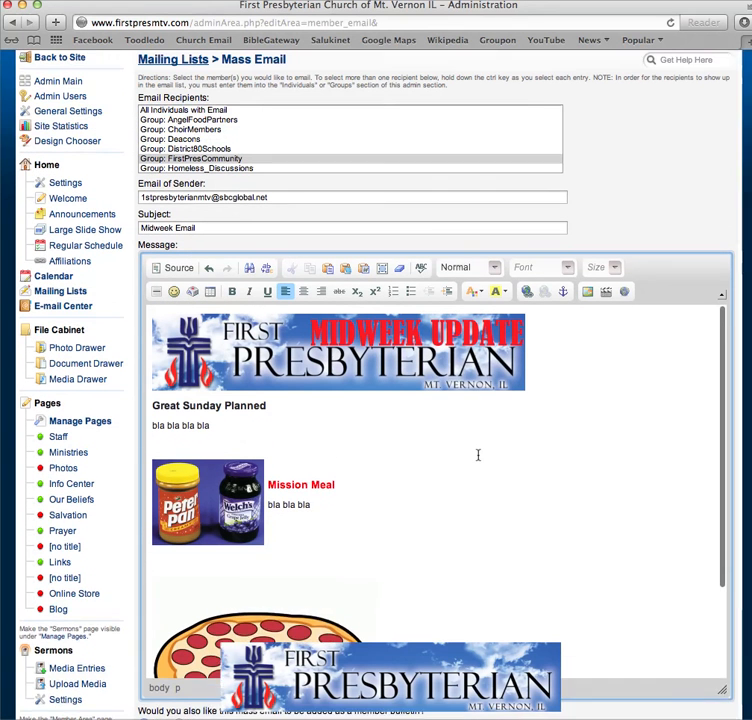
scroll(478, 455, "up", 1)
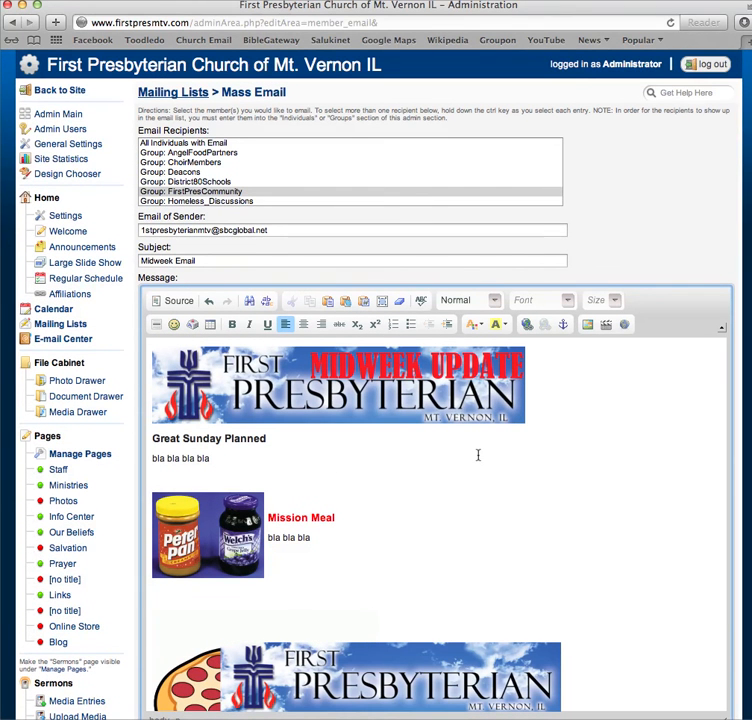